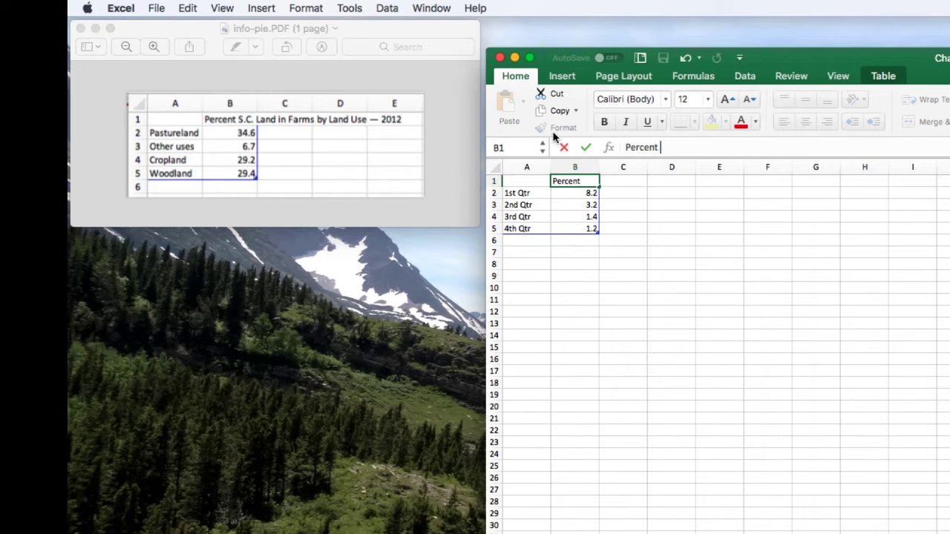
Step: Complete the chart title in cell B1 as "Percent S.C. Land in Farms by Land Use — 2012"
{"action": "type", "text": "S.C. Land "}
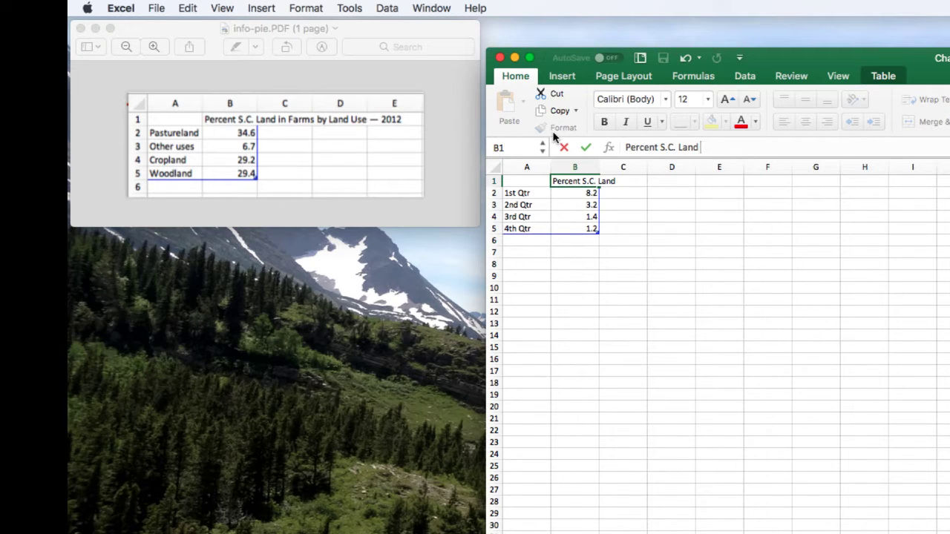
{"action": "type", "text": "in Farms by Land Use"}
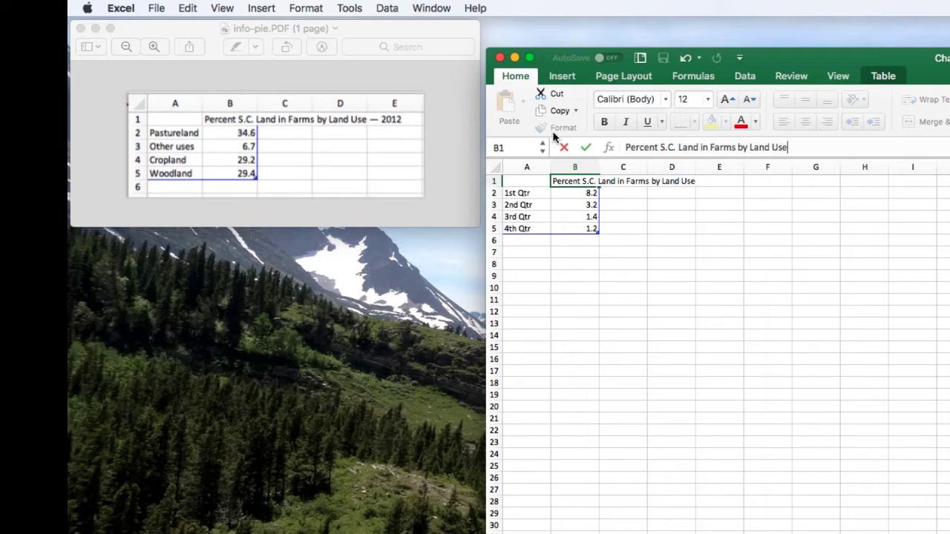
{"action": "type", "text": " — 2012"}
Step: Replace the first data row with the category Pastureland in A2 and the value 34.6 in B2
{"action": "left_click", "coordinate": [518, 195]}
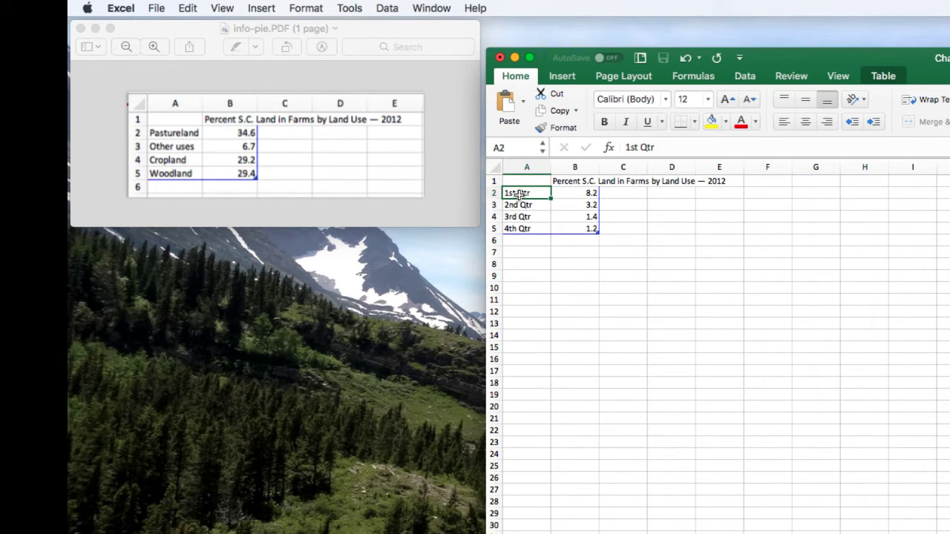
{"action": "left_click", "coordinate": [656, 147]}
{"action": "type", "text": "Pastureland"}
{"action": "key", "text": "Tab"}
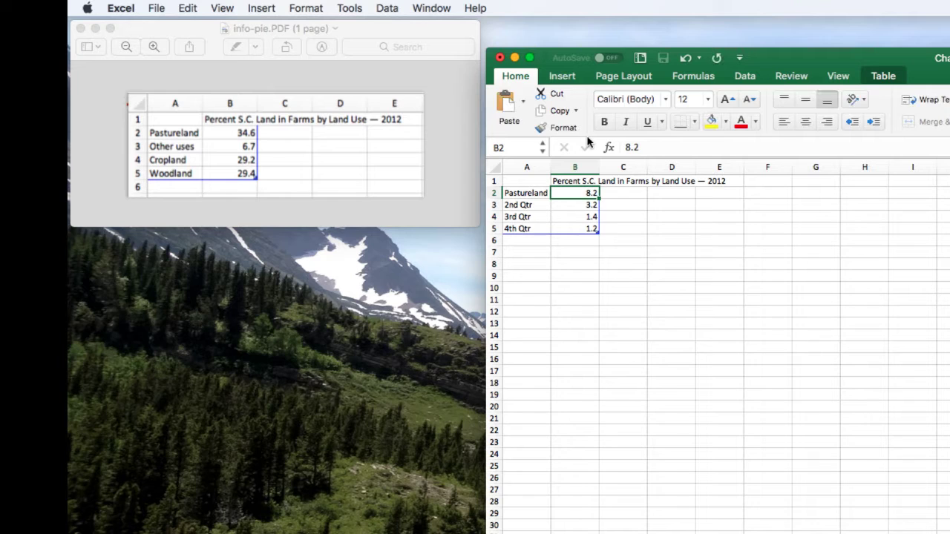
{"action": "type", "text": "34.6"}
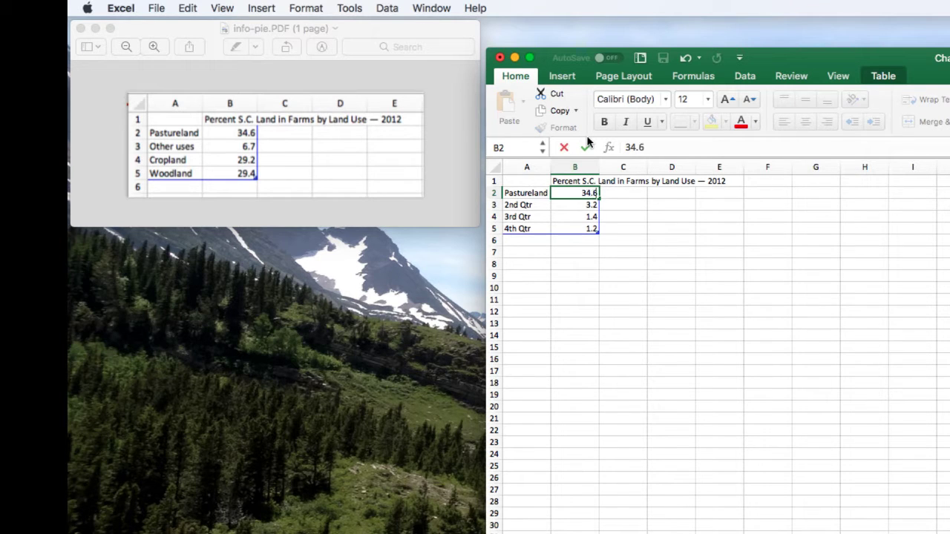
{"action": "key", "text": "Return"}
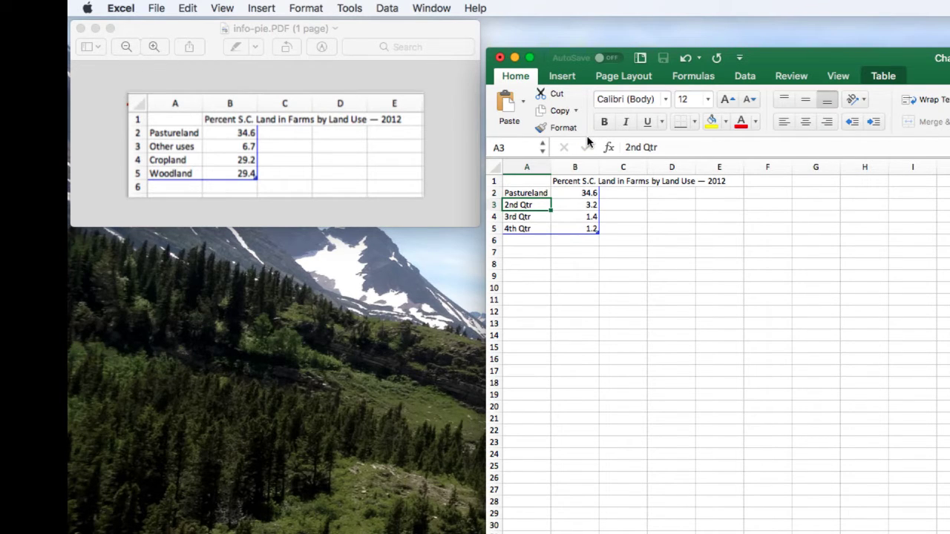
Step: Replace the second data row with the category Other uses in A3 and the value 6.7 in B3
{"action": "type", "text": "Other"}
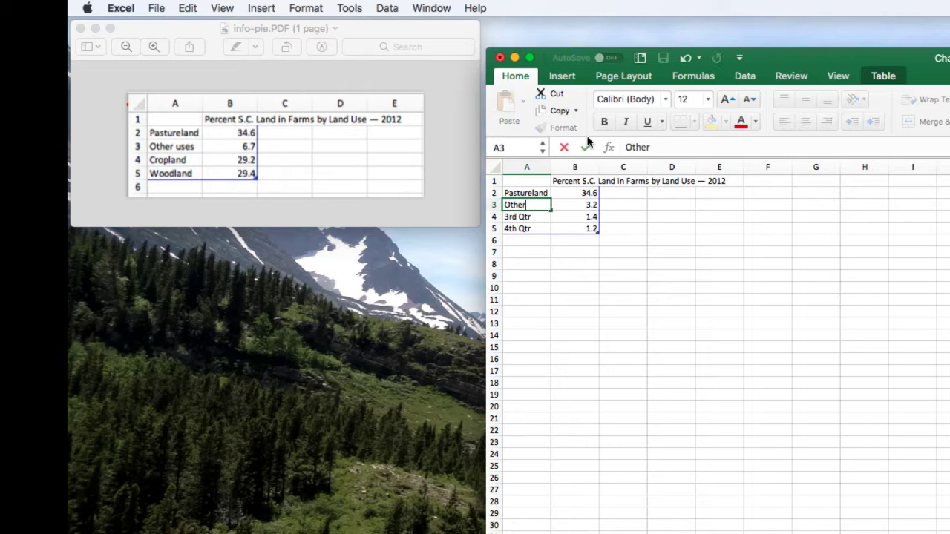
{"action": "type", "text": " uses"}
{"action": "key", "text": "Tab"}
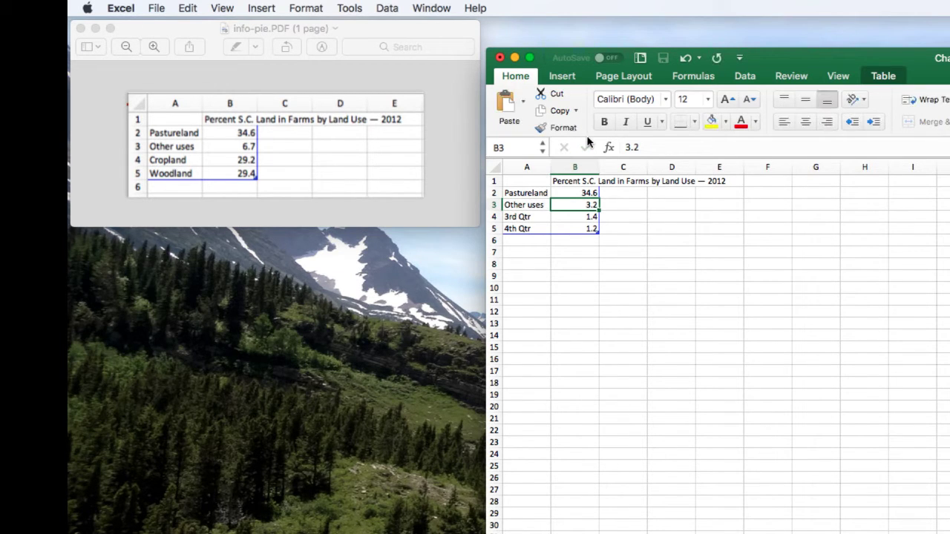
{"action": "type", "text": "6.7"}
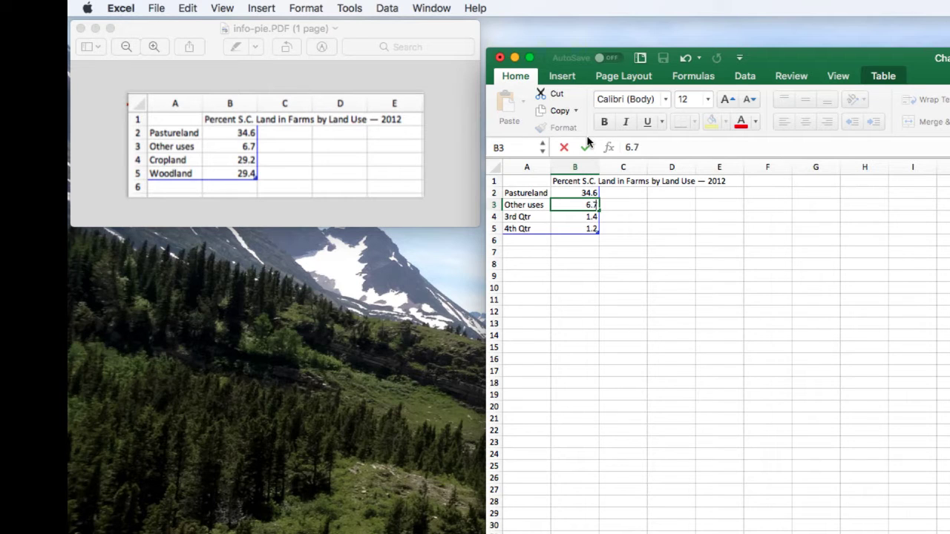
{"action": "key", "text": "Return"}
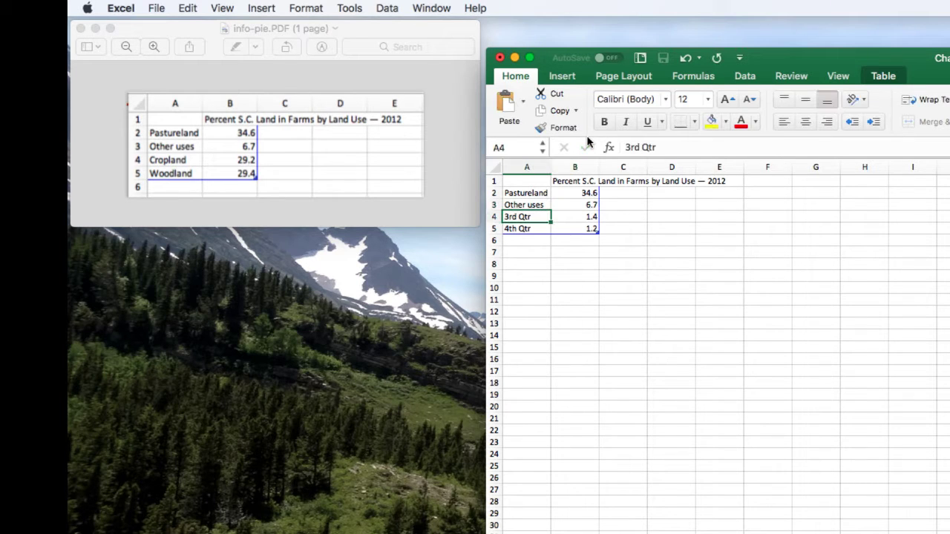
Step: Replace the third data row with the category Cropland in A4 and the value 29.2 in B4
{"action": "type", "text": "Crop"}
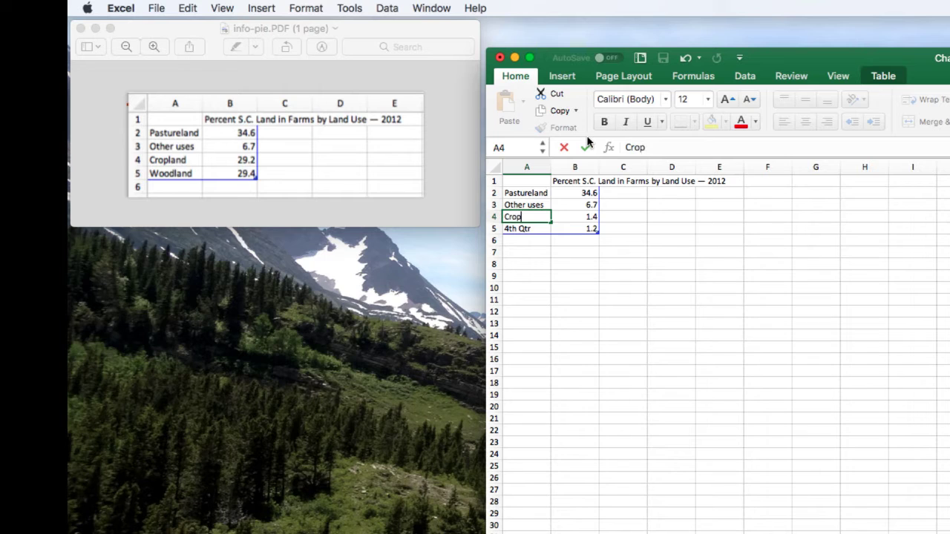
{"action": "type", "text": "land"}
{"action": "key", "text": "Tab"}
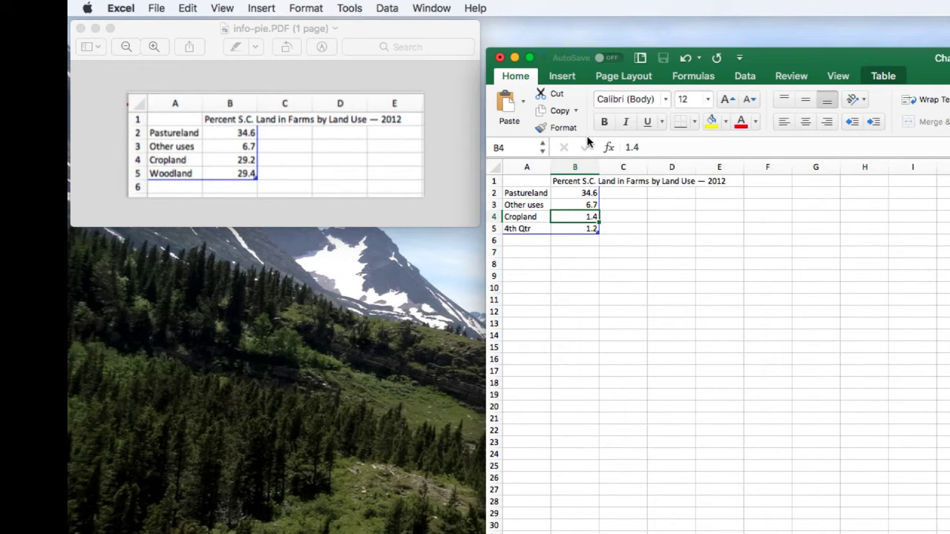
{"action": "type", "text": "29.2"}
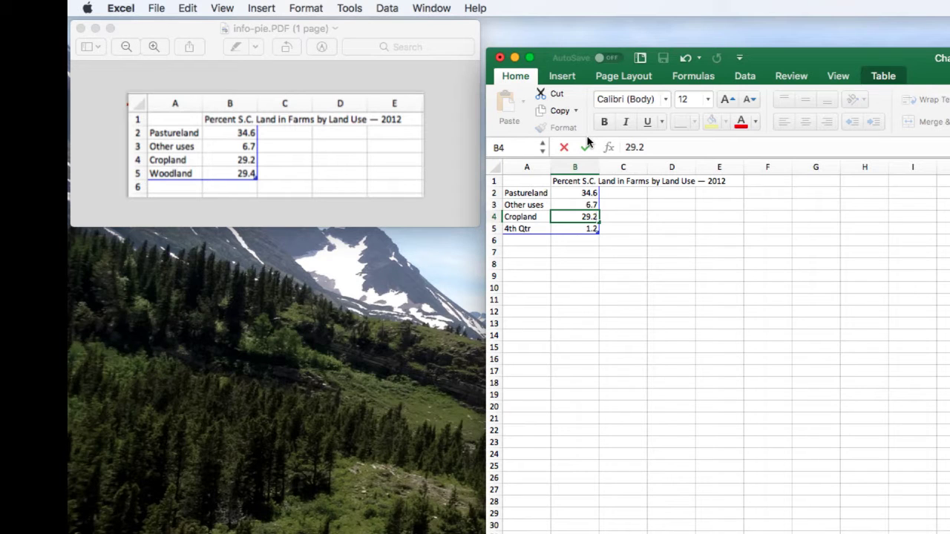
{"action": "key", "text": "Return"}
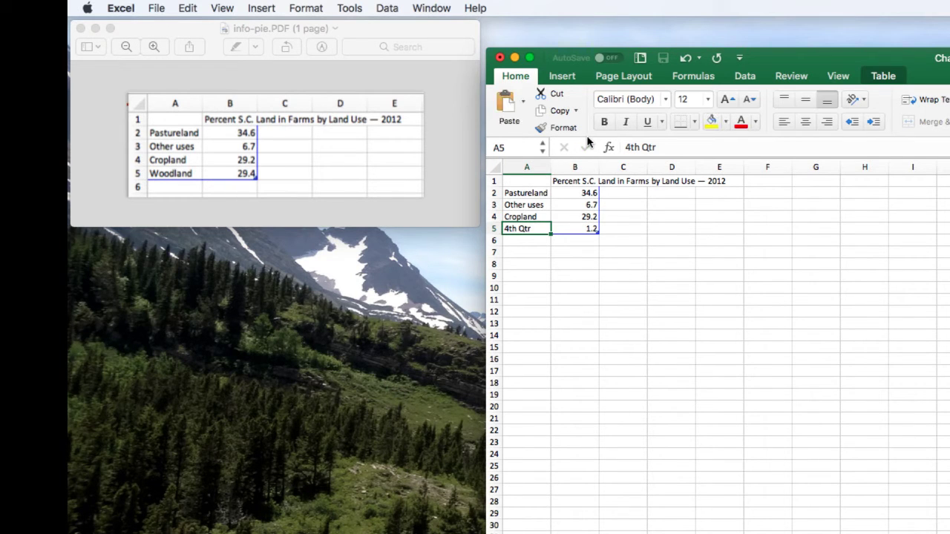
Step: Replace the fourth data row with the category Woodland in A5 and the value 29.4 in B5
{"action": "type", "text": "Woo"}
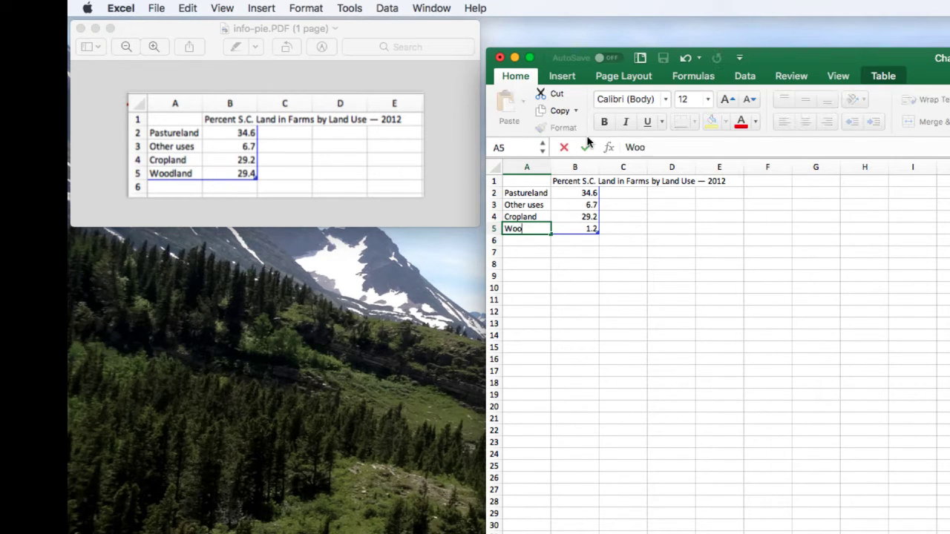
{"action": "type", "text": "dland"}
{"action": "key", "text": "Tab"}
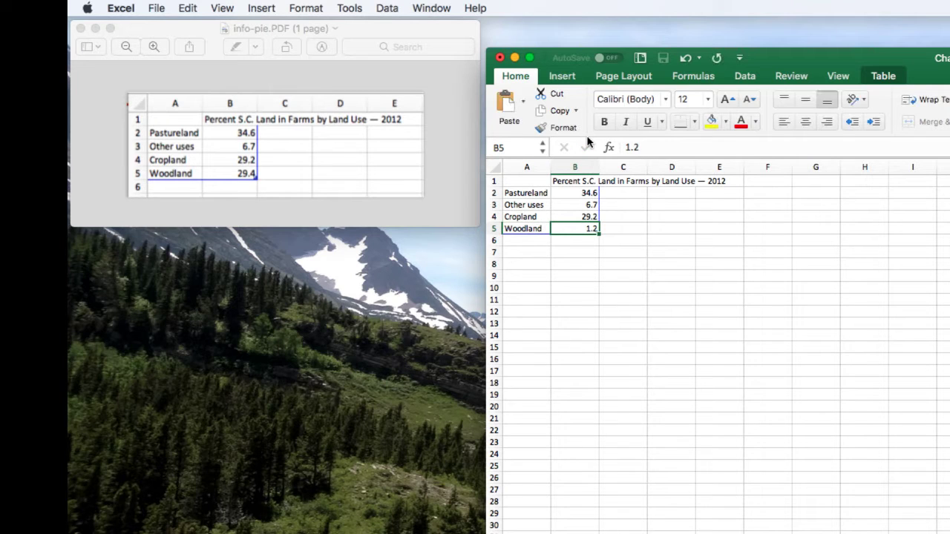
{"action": "type", "text": "29."}
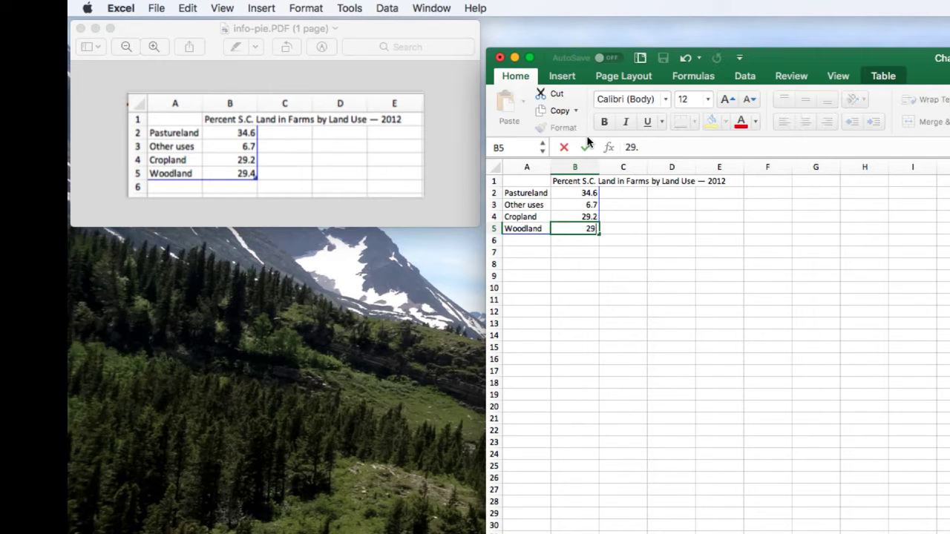
{"action": "type", "text": "4"}
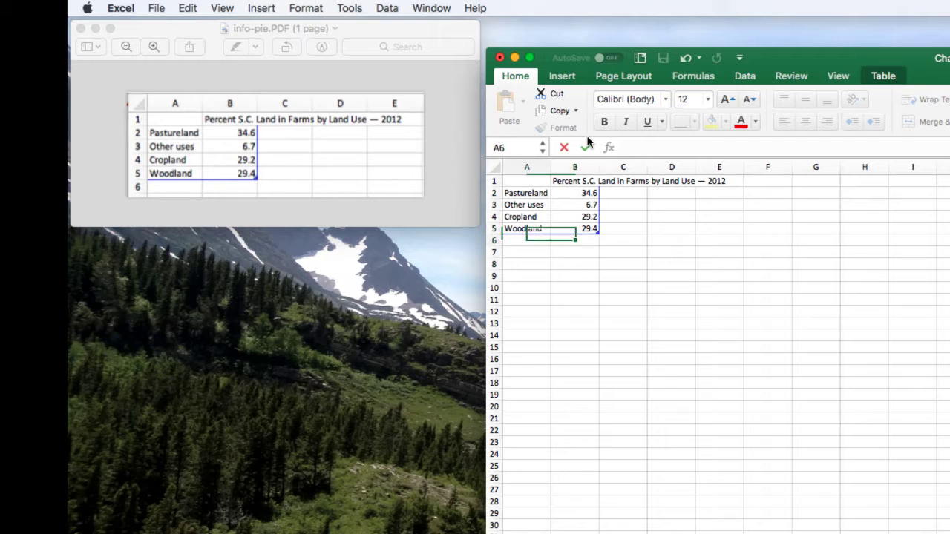
{"action": "key", "text": "Return"}
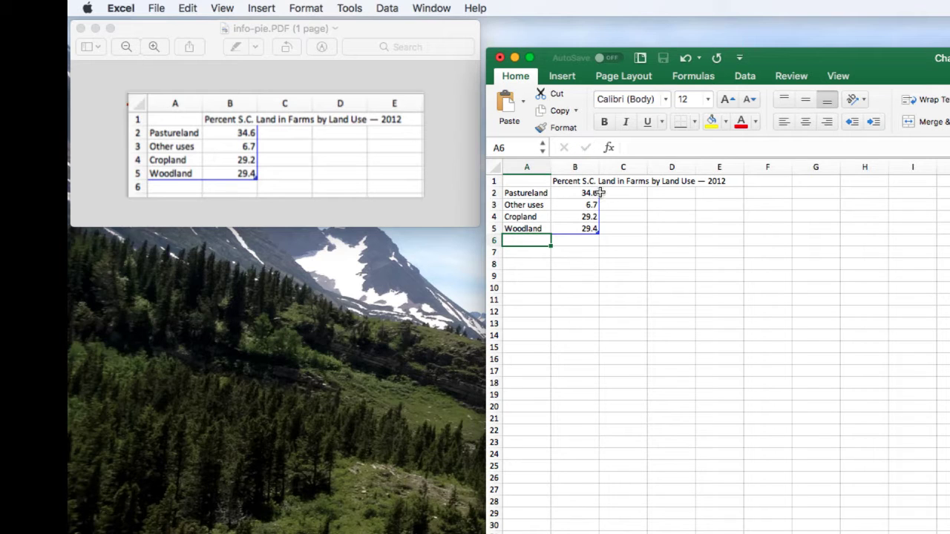
{"action": "left_click", "coordinate": [578, 192]}
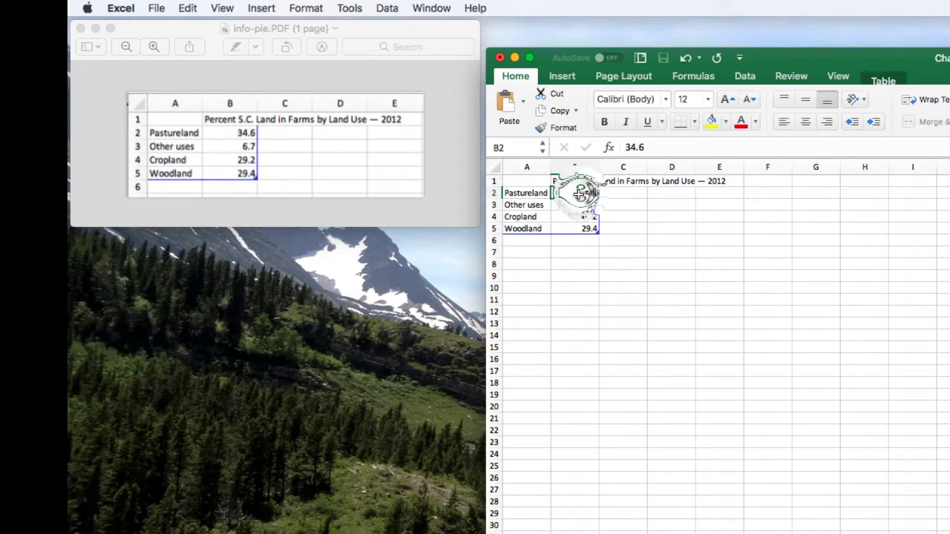
{"action": "left_click", "coordinate": [493, 193]}
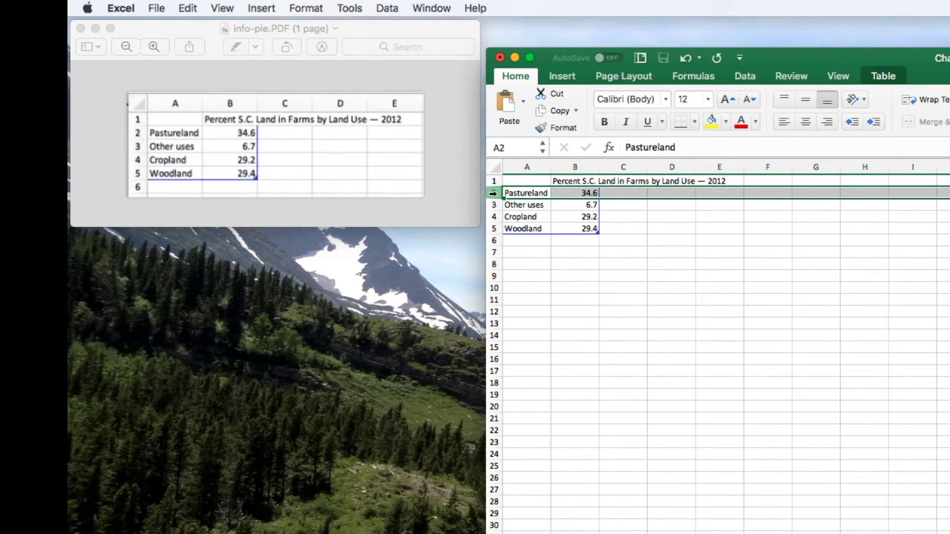
{"action": "left_click", "coordinate": [492, 229]}
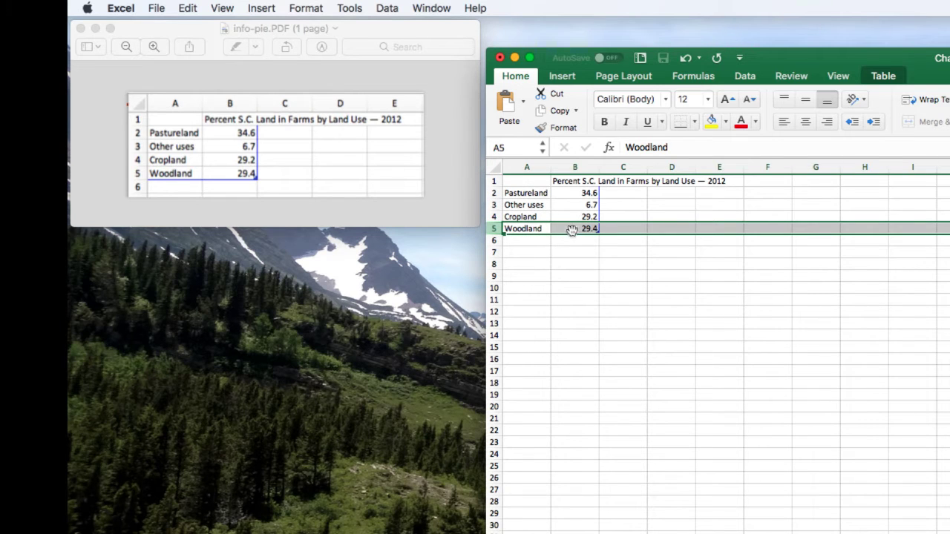
{"action": "left_click", "coordinate": [491, 204]}
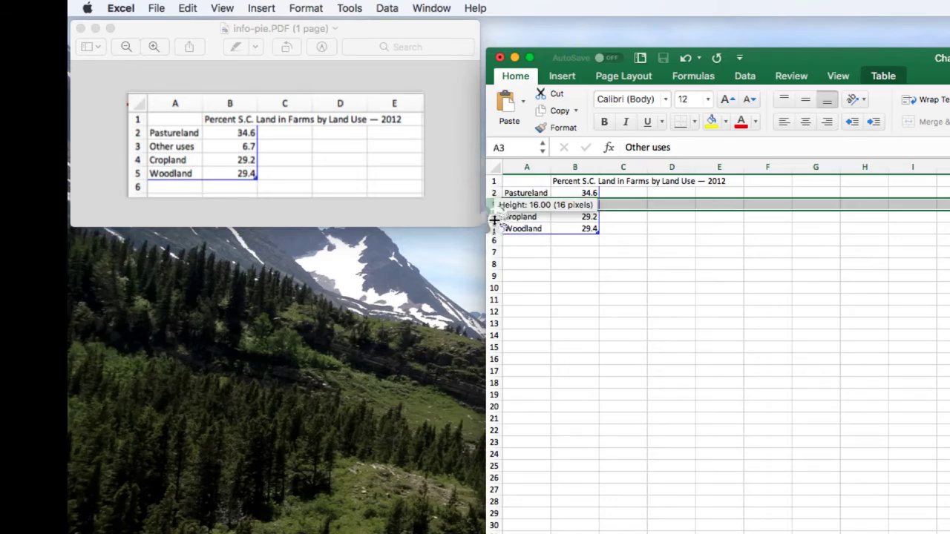
{"action": "left_click", "coordinate": [581, 289]}
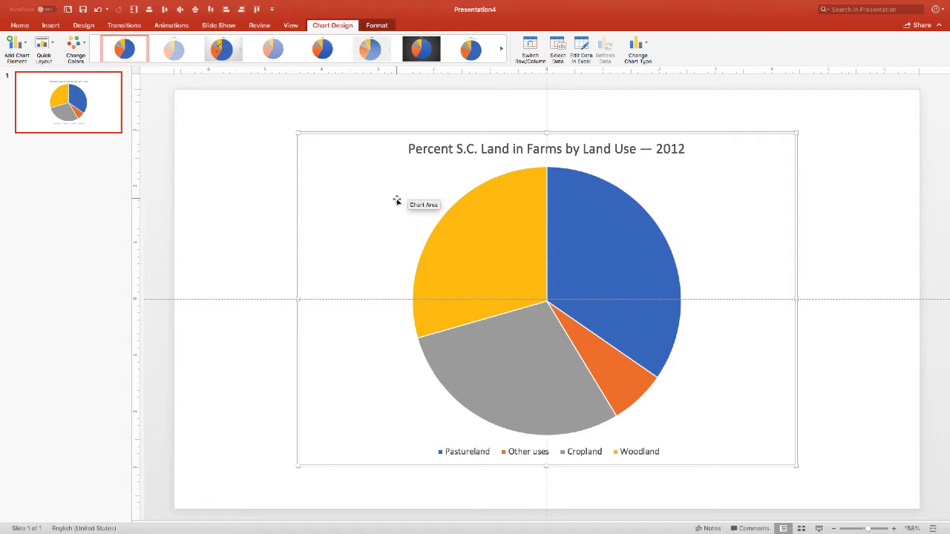
Step: Select only the Pastureland slice of the PowerPoint pie chart and set its fill to Picture or texture fill
{"action": "left_click", "coordinate": [576, 232]}
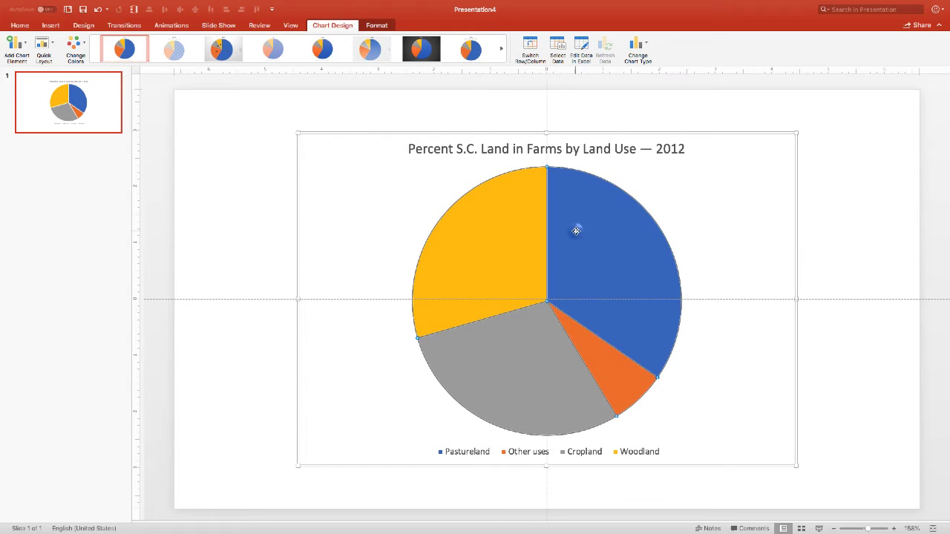
{"action": "left_click", "coordinate": [619, 248]}
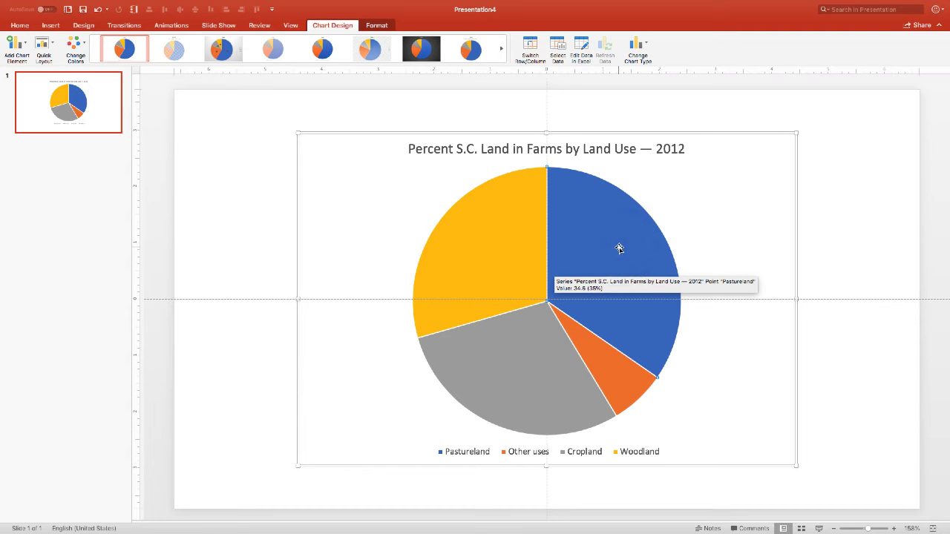
{"action": "double_click", "coordinate": [620, 247]}
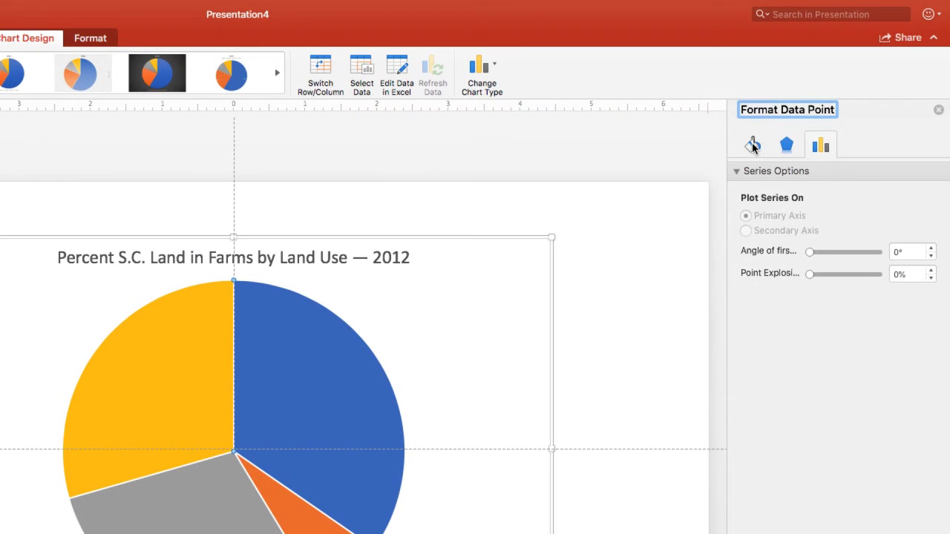
{"action": "left_click", "coordinate": [752, 146]}
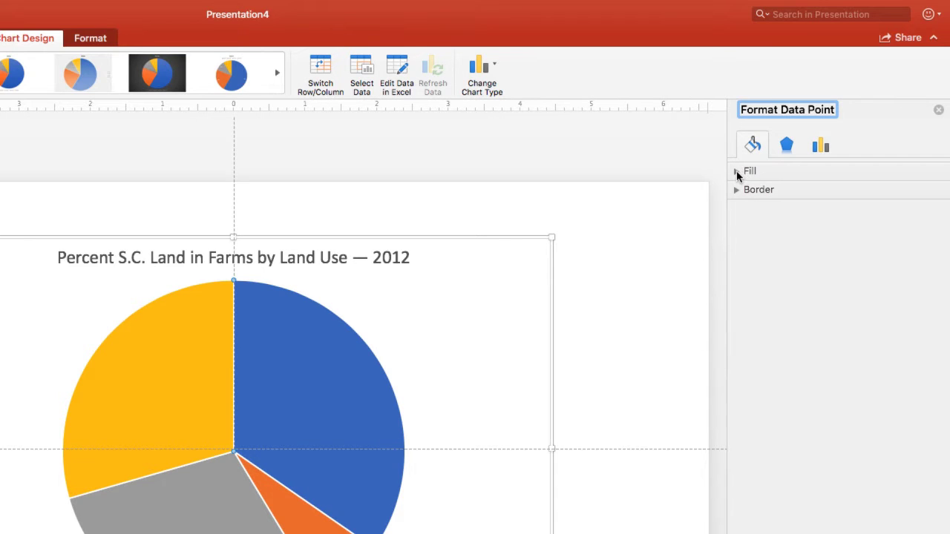
{"action": "left_click", "coordinate": [737, 173]}
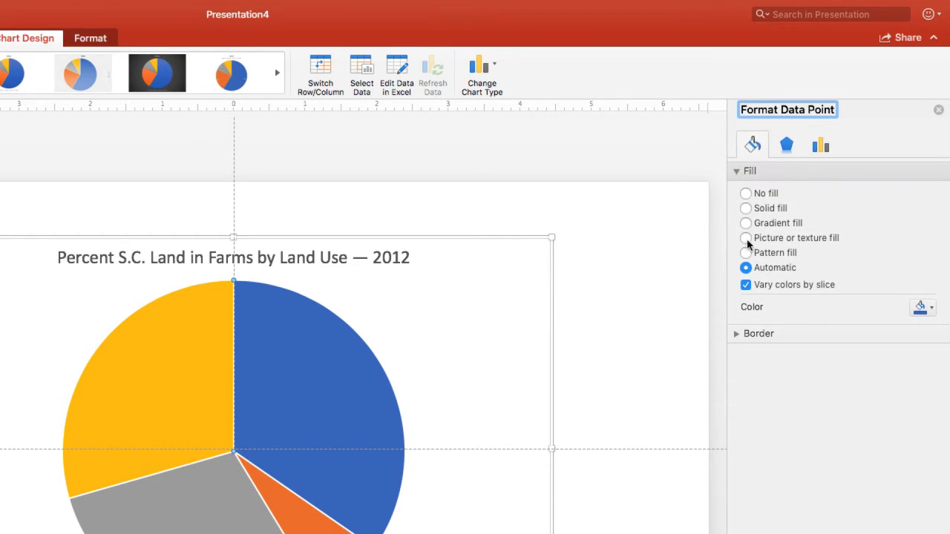
{"action": "left_click", "coordinate": [746, 238]}
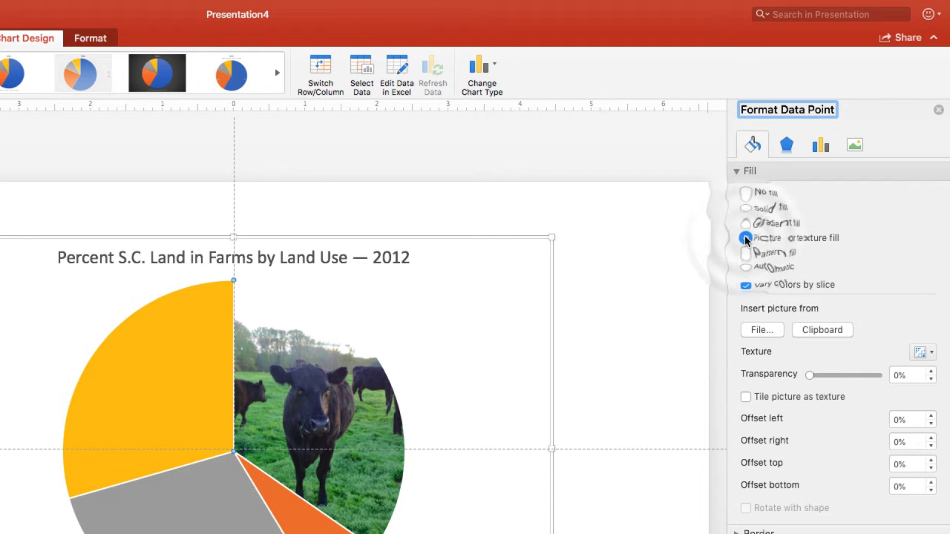
Step: Preview pastureland-bad.jpg from the new-pie folder and insert it as the Pastureland slice's picture fill
{"action": "left_click", "coordinate": [764, 331]}
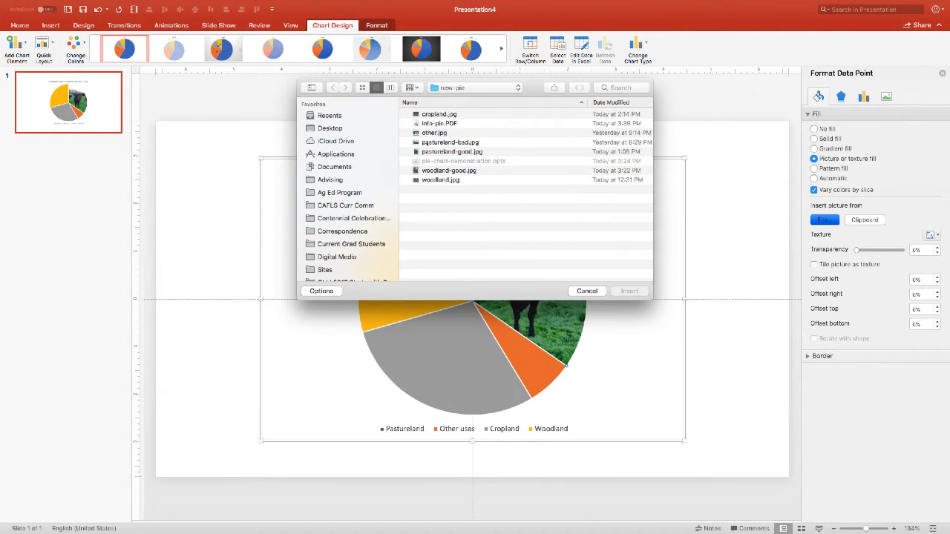
{"action": "left_click_drag", "start_coordinate": [535, 91], "coordinate": [314, 140]}
{"action": "left_click", "coordinate": [231, 190]}
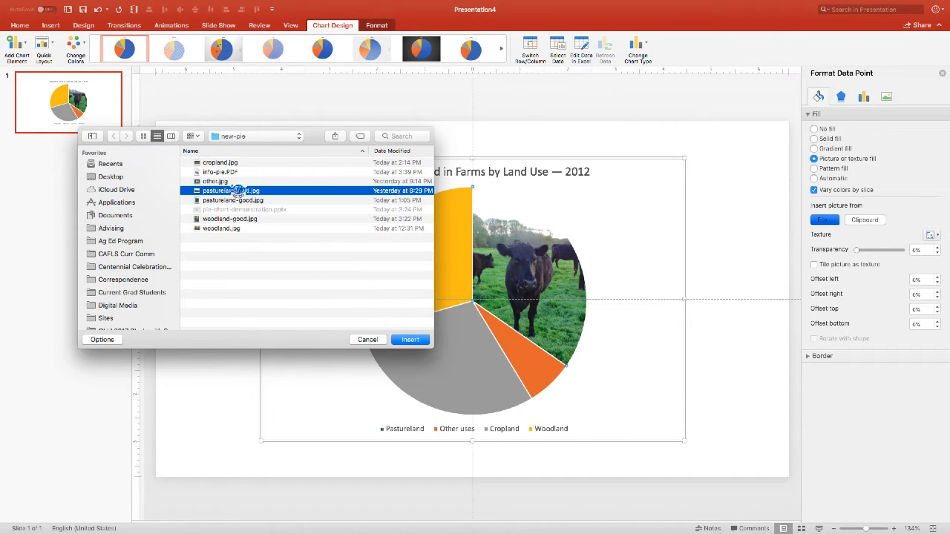
{"action": "key", "text": "space"}
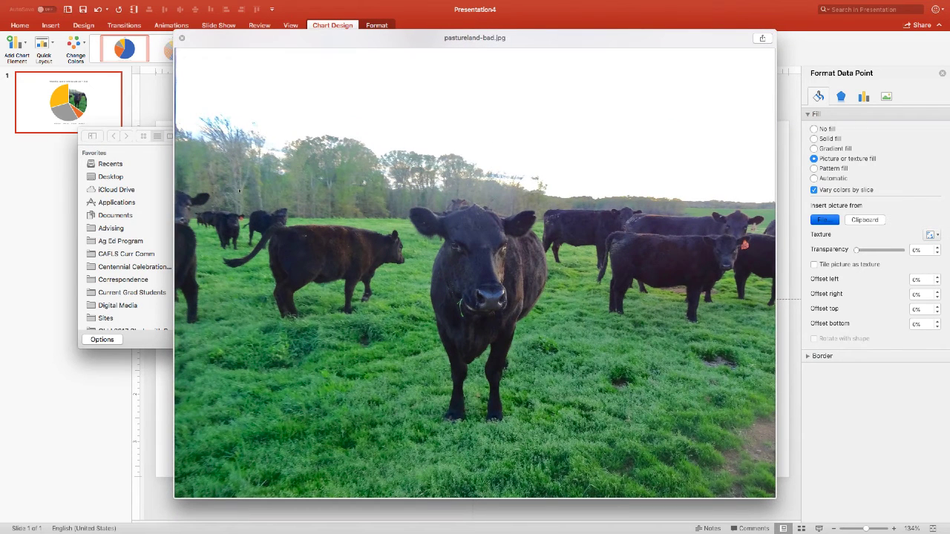
{"action": "key", "text": "space"}
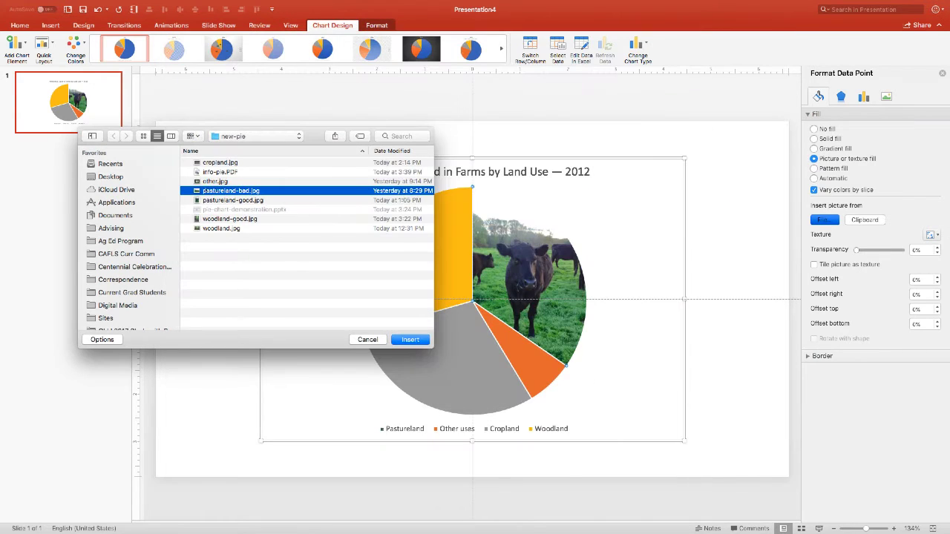
{"action": "left_click", "coordinate": [411, 340]}
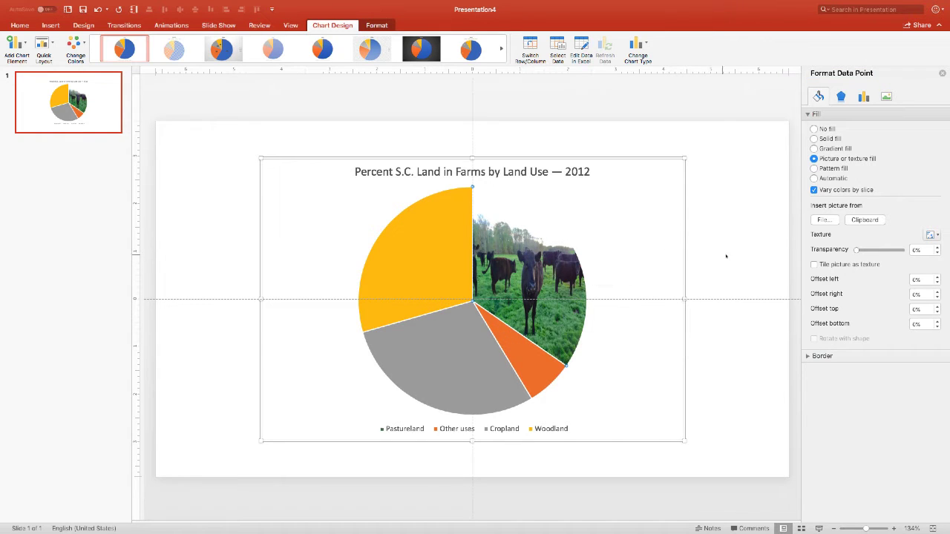
Step: Preview pastureland-good.jpg from the new-pie folder and insert it as the Pastureland slice's picture fill
{"action": "left_click", "coordinate": [822, 220]}
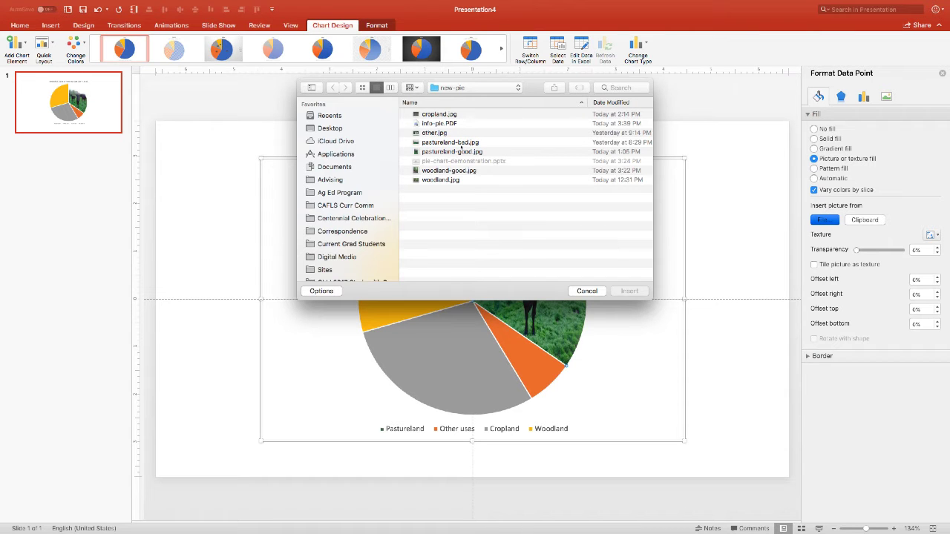
{"action": "left_click", "coordinate": [447, 152]}
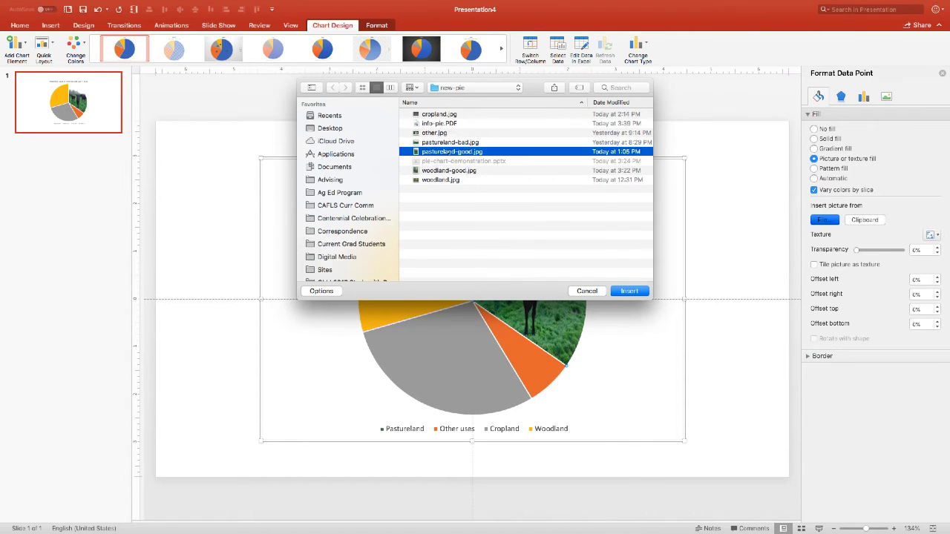
{"action": "key", "text": "space"}
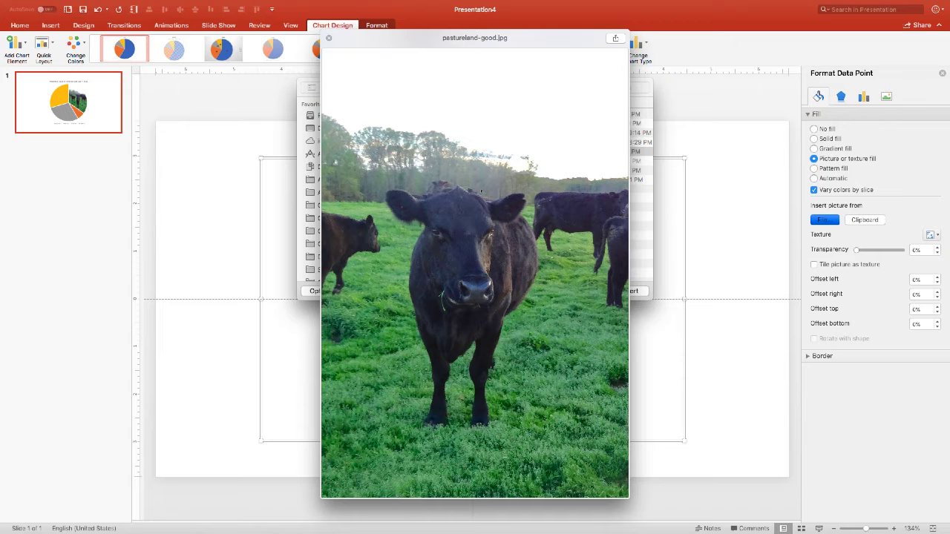
{"action": "key", "text": "space"}
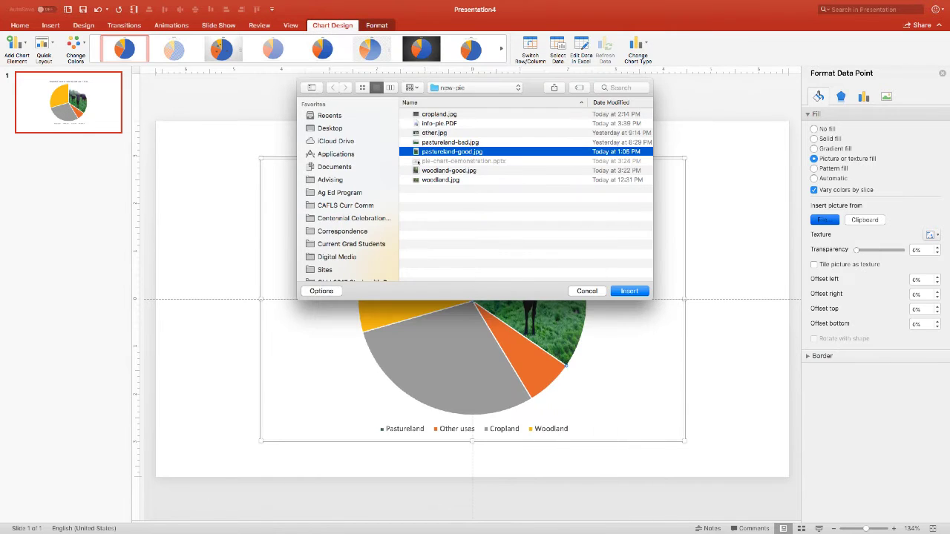
{"action": "left_click", "coordinate": [629, 291]}
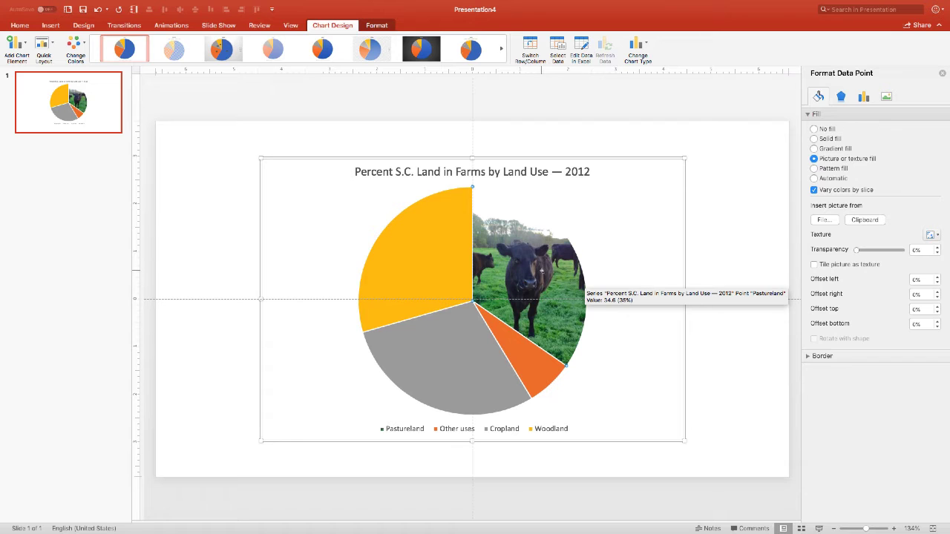
Step: Set the Other uses slice to Picture or texture fill, then preview and insert other.jpg as its picture
{"action": "left_click", "coordinate": [524, 359]}
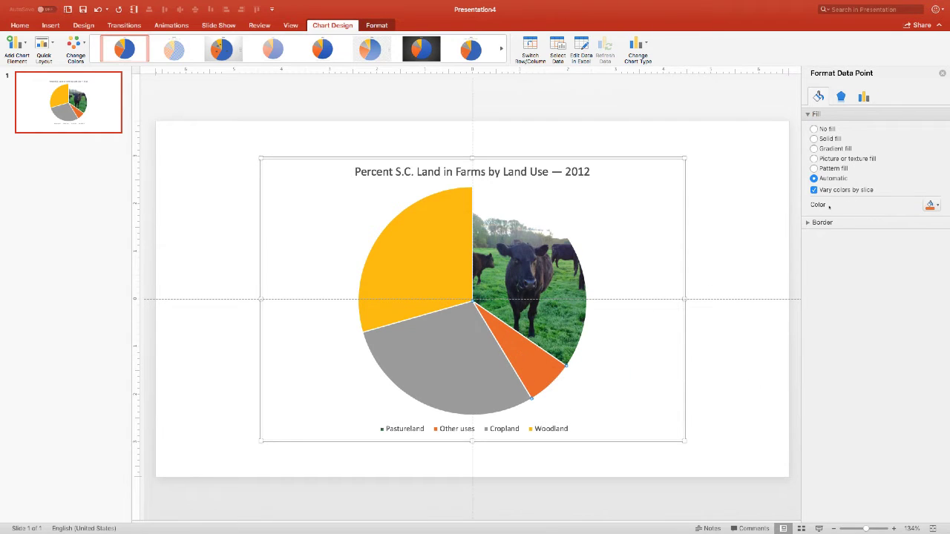
{"action": "left_click", "coordinate": [814, 158]}
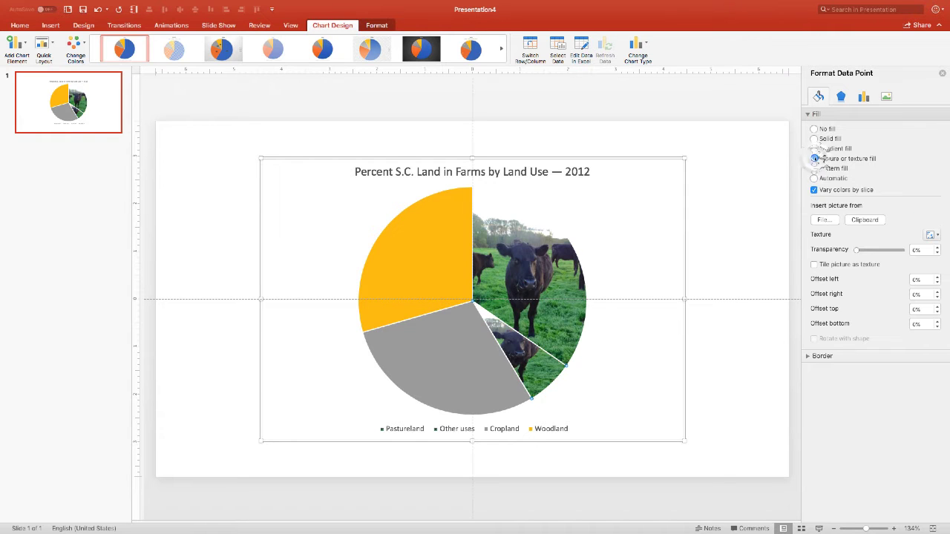
{"action": "left_click", "coordinate": [822, 220]}
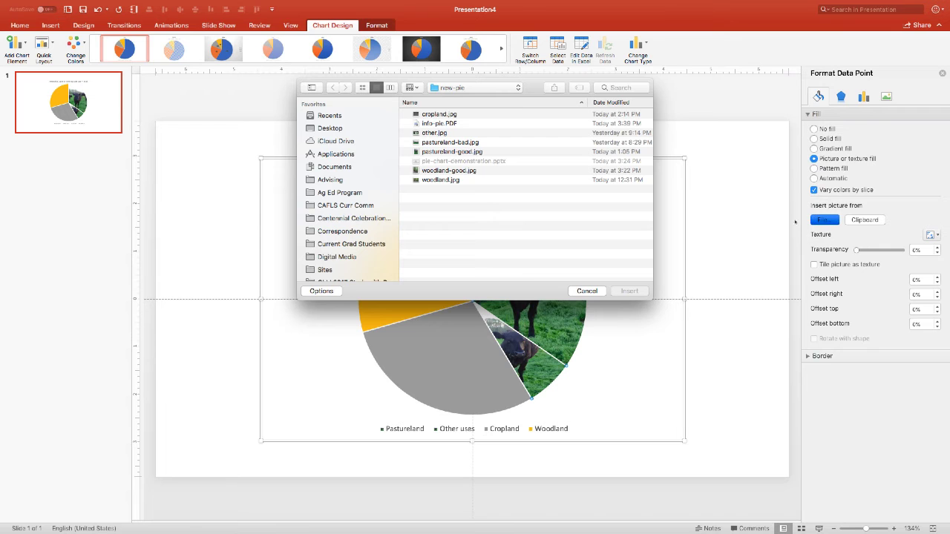
{"action": "left_click", "coordinate": [429, 134]}
{"action": "key", "text": "space"}
{"action": "key", "text": "space"}
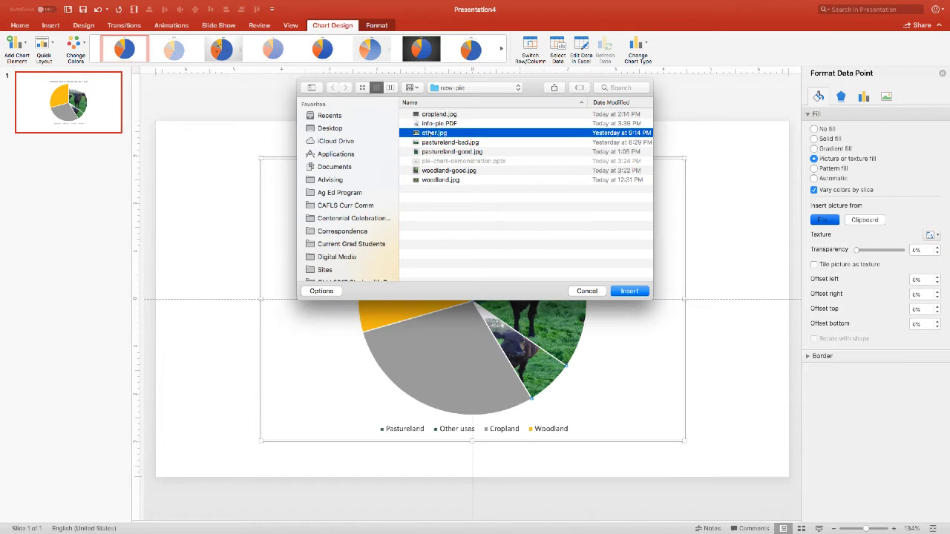
{"action": "left_click", "coordinate": [629, 291]}
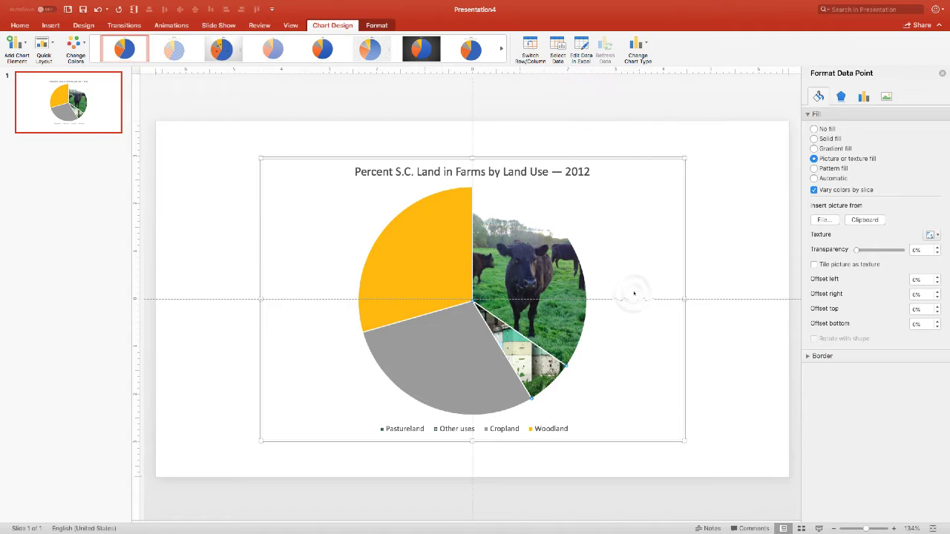
Step: Set the Cropland slice to Picture or texture fill and insert cropland.jpg as its picture
{"action": "left_click", "coordinate": [443, 342]}
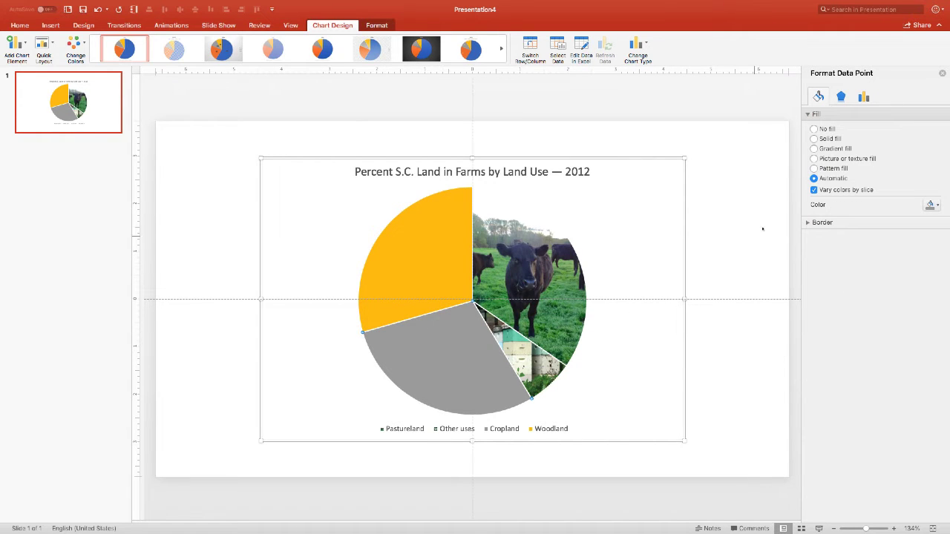
{"action": "left_click", "coordinate": [814, 159]}
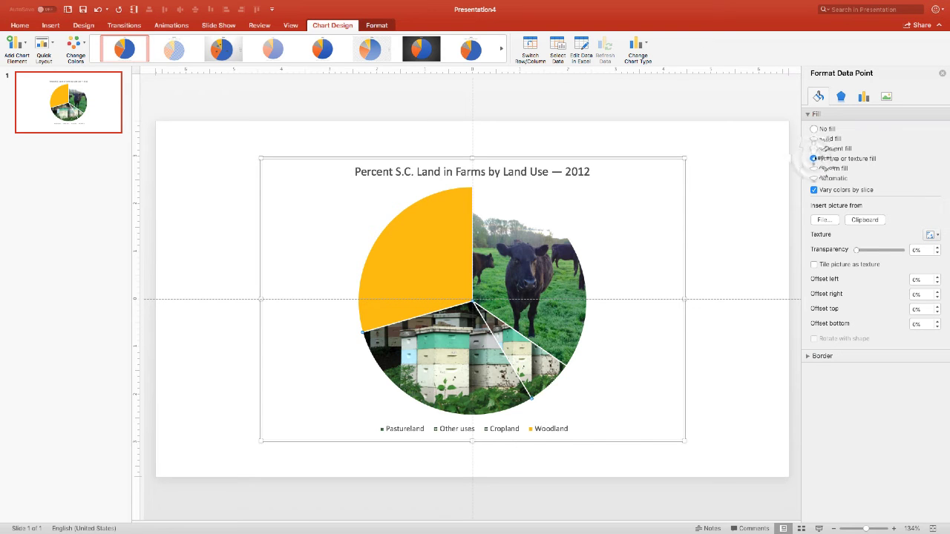
{"action": "left_click", "coordinate": [822, 219]}
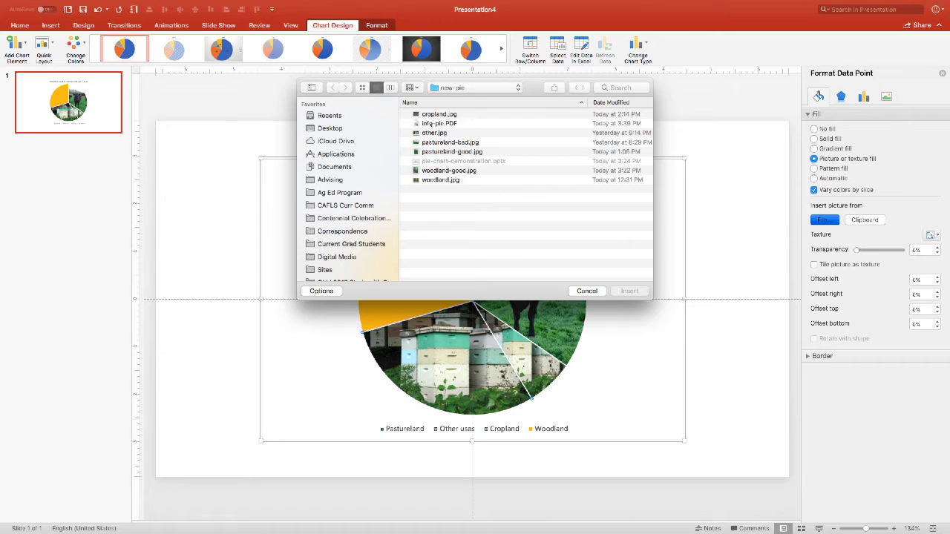
{"action": "left_click", "coordinate": [427, 114]}
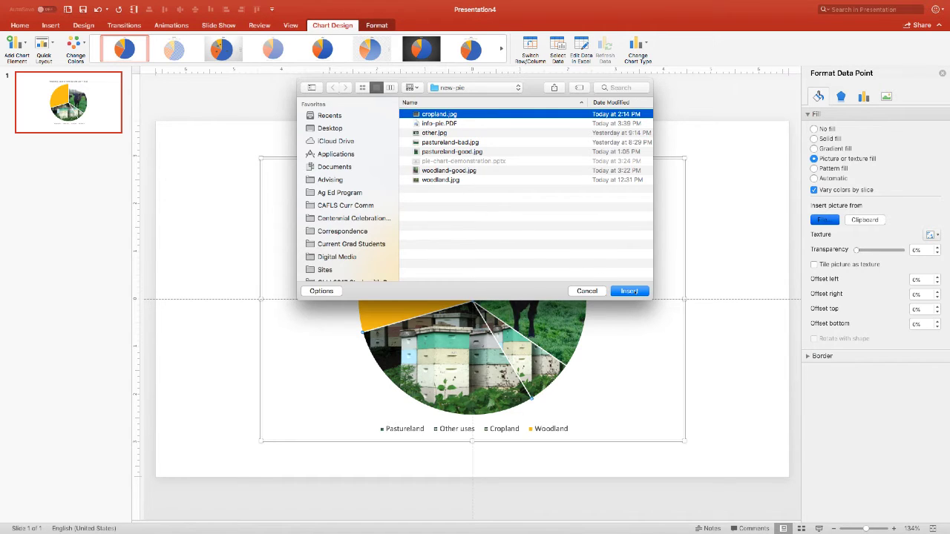
{"action": "left_click", "coordinate": [629, 291]}
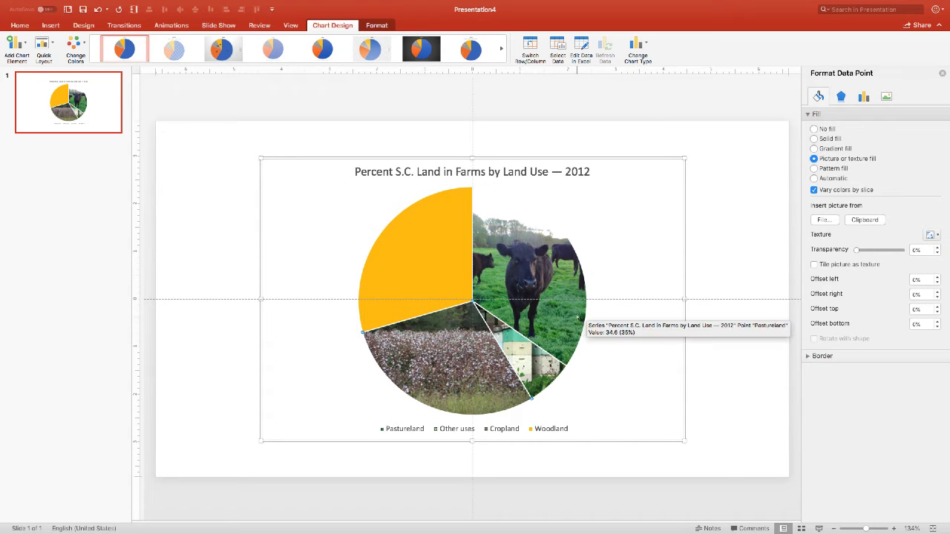
Step: Set the Woodland slice to Picture or texture fill, compare previews of woodland.jpg and woodland-good.jpg, and insert woodland-good.jpg
{"action": "left_click", "coordinate": [420, 254]}
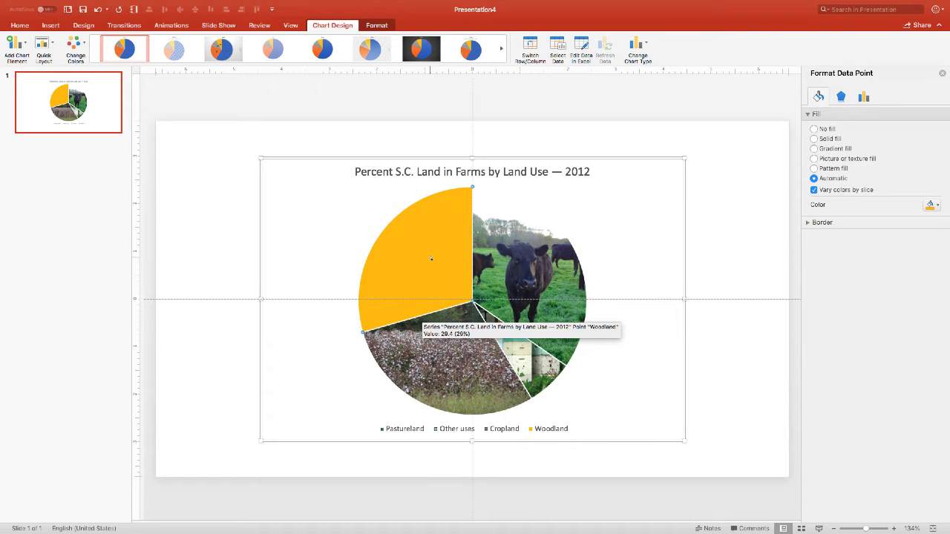
{"action": "left_click", "coordinate": [814, 159]}
{"action": "left_click", "coordinate": [824, 220]}
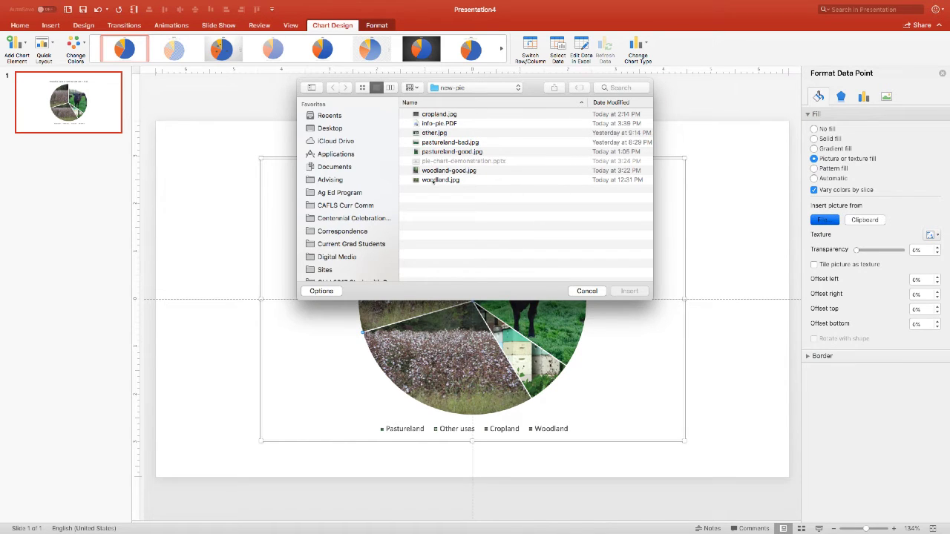
{"action": "left_click", "coordinate": [433, 180]}
{"action": "key", "text": "space"}
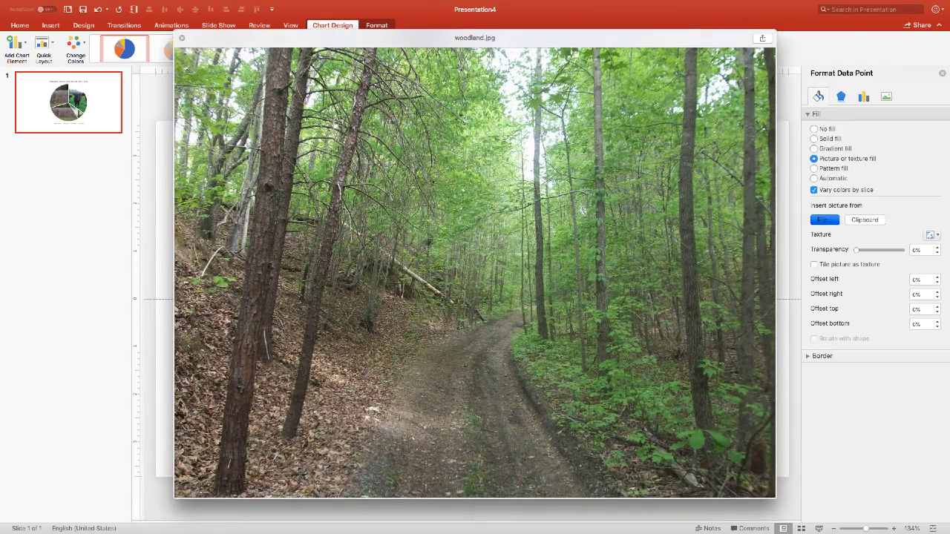
{"action": "key", "text": "space"}
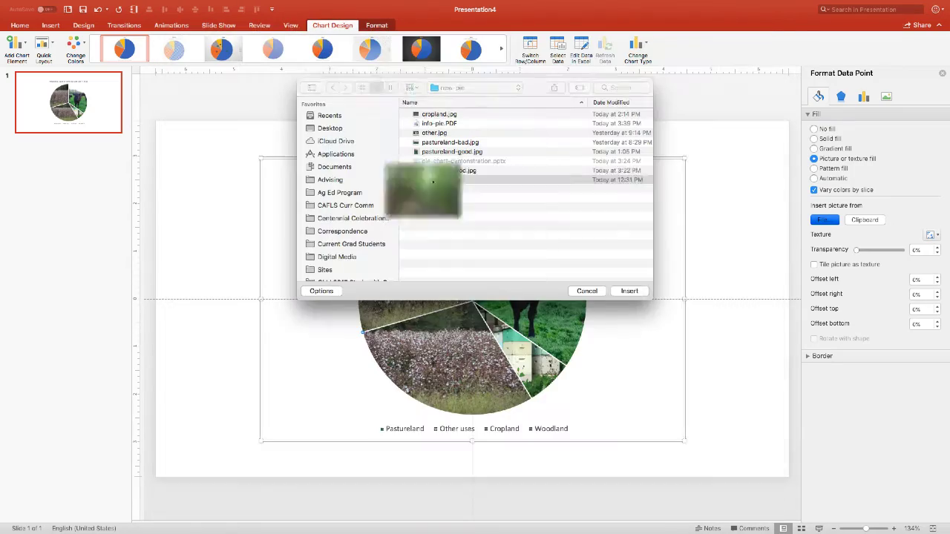
{"action": "left_click", "coordinate": [434, 171]}
{"action": "key", "text": "space"}
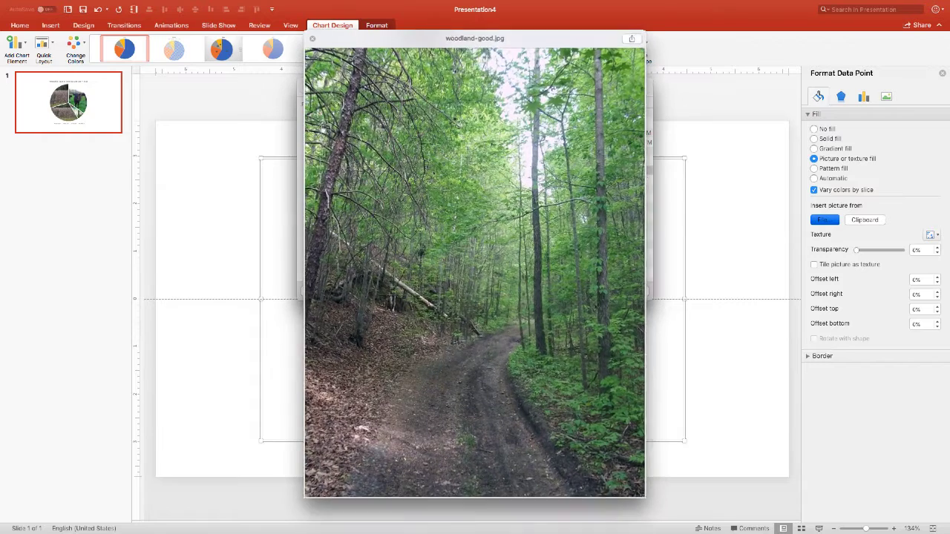
{"action": "key", "text": "space"}
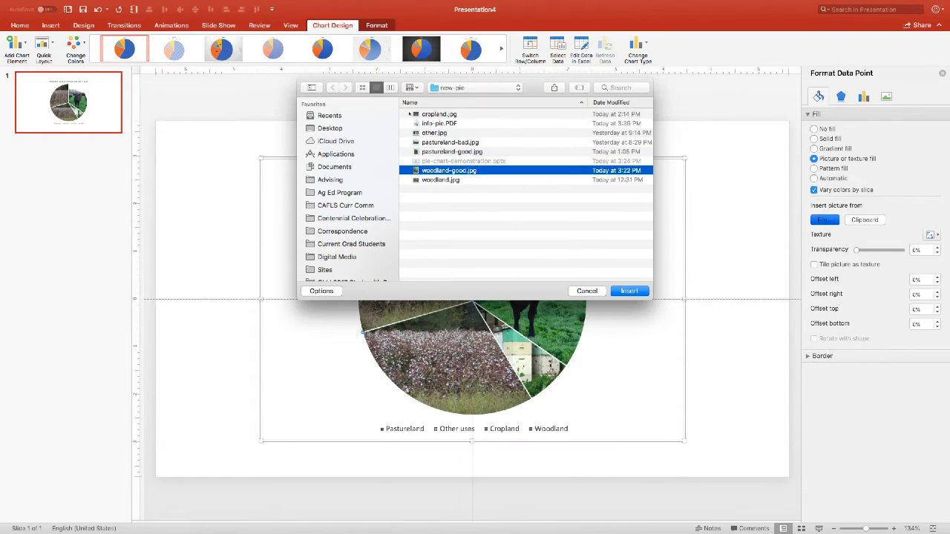
{"action": "left_click_drag", "start_coordinate": [398, 81], "coordinate": [608, 92]}
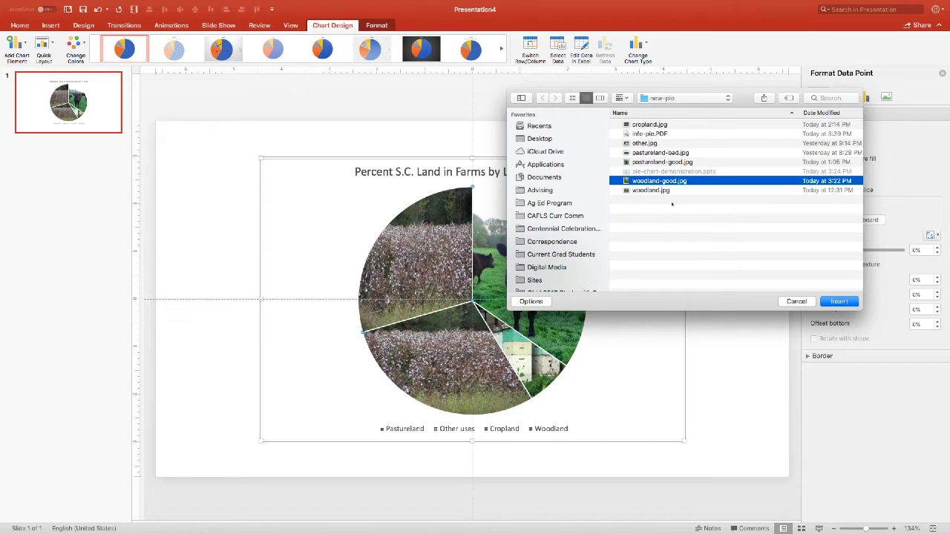
{"action": "left_click", "coordinate": [840, 301]}
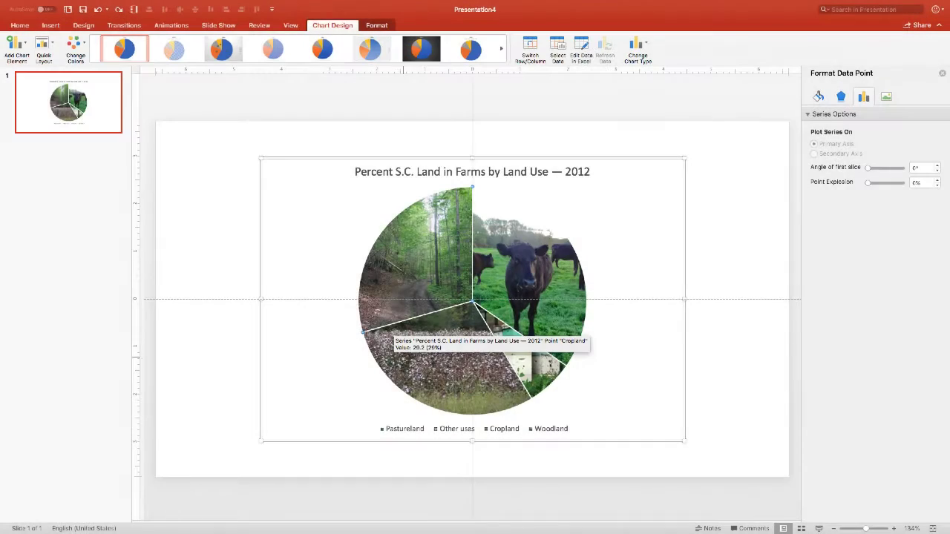
Step: Remove the legend from below the pie chart by setting its Legend element to None
{"action": "left_click", "coordinate": [407, 429]}
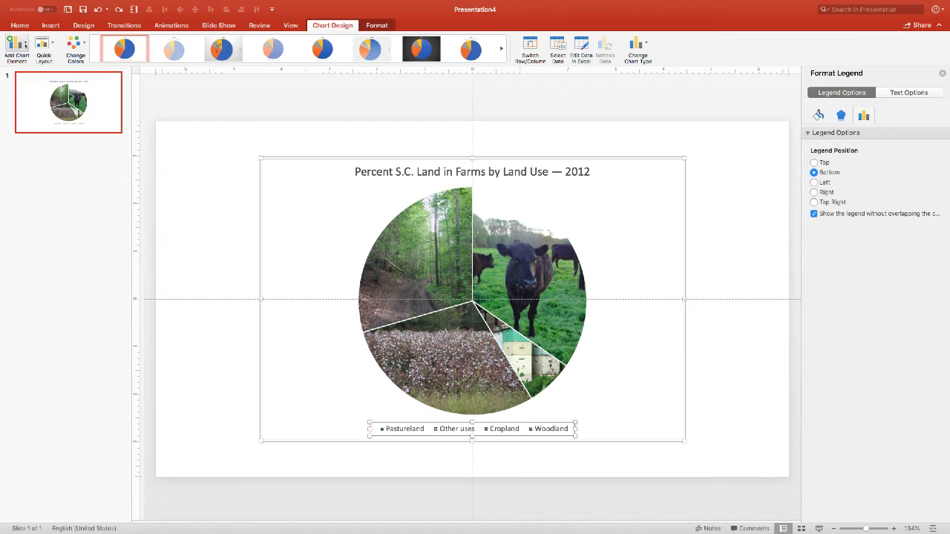
{"action": "left_click", "coordinate": [18, 46]}
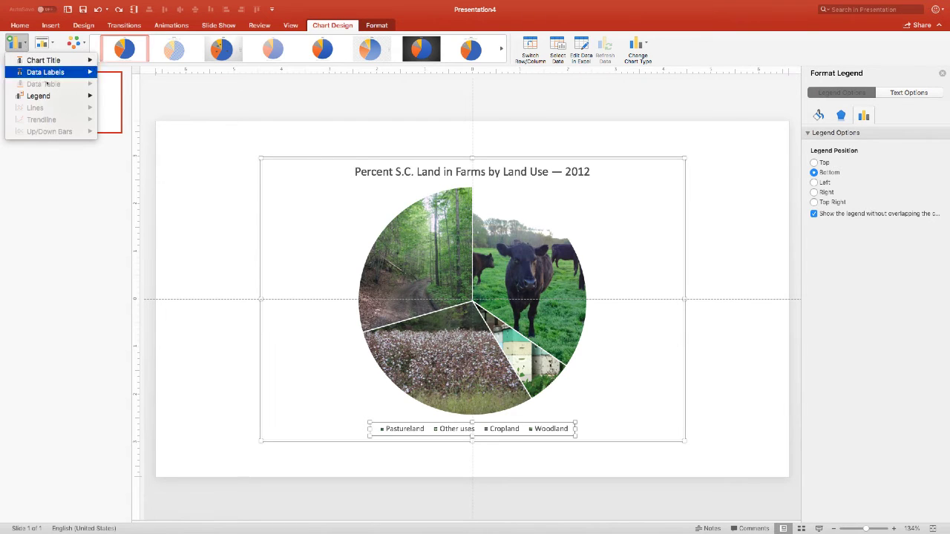
{"action": "mouse_move", "coordinate": [52, 97]}
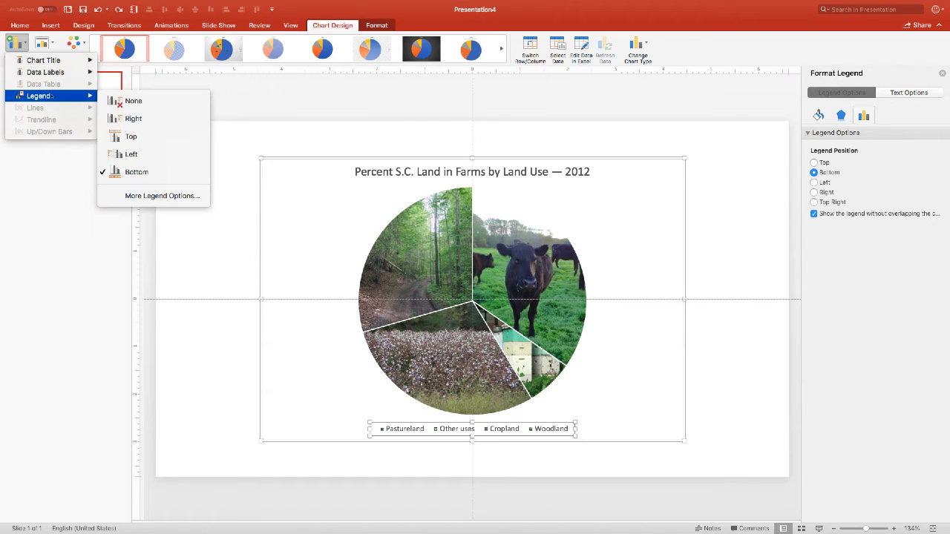
{"action": "left_click", "coordinate": [149, 104]}
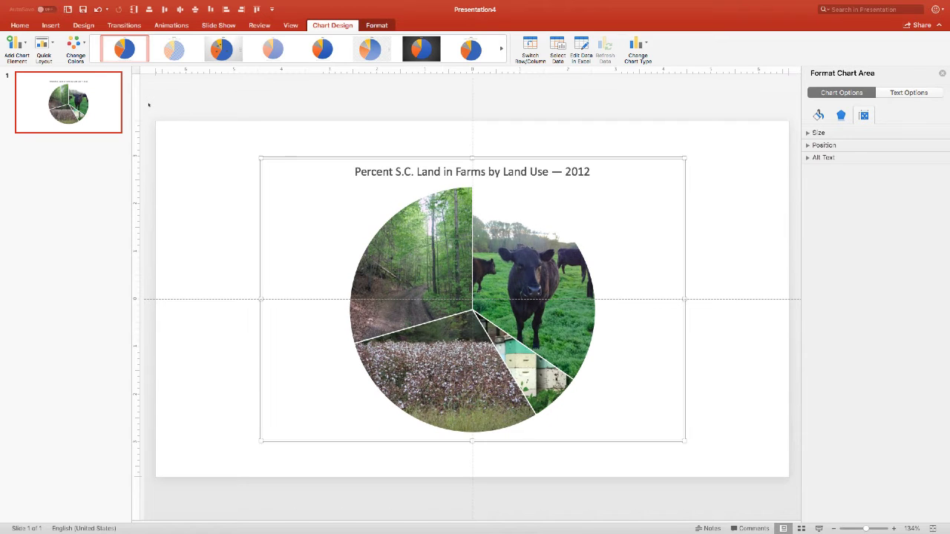